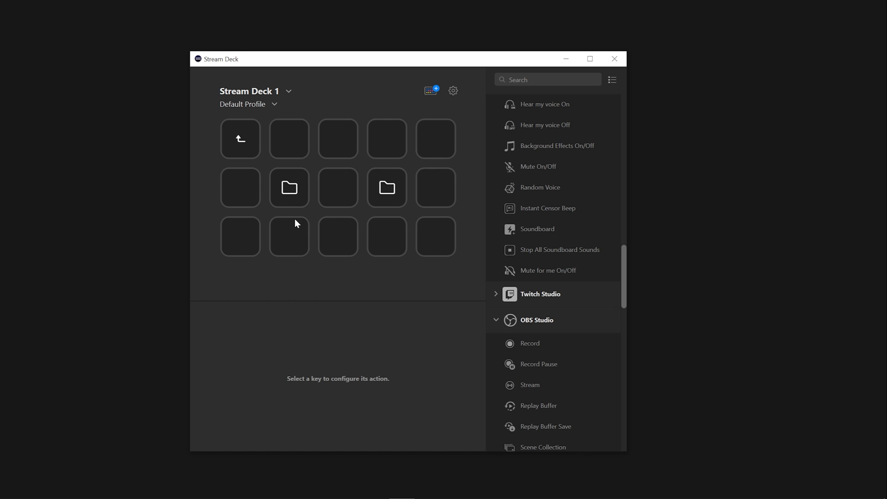
Browse the OBS and Discord/Voicemod folders, then turn the empty row-3 key into a new folder.
double_click(281, 188)
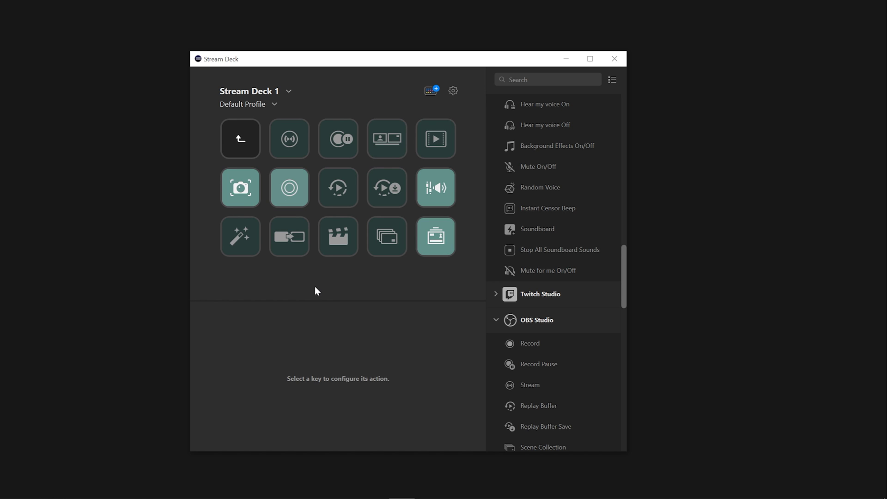
double_click(238, 143)
double_click(384, 193)
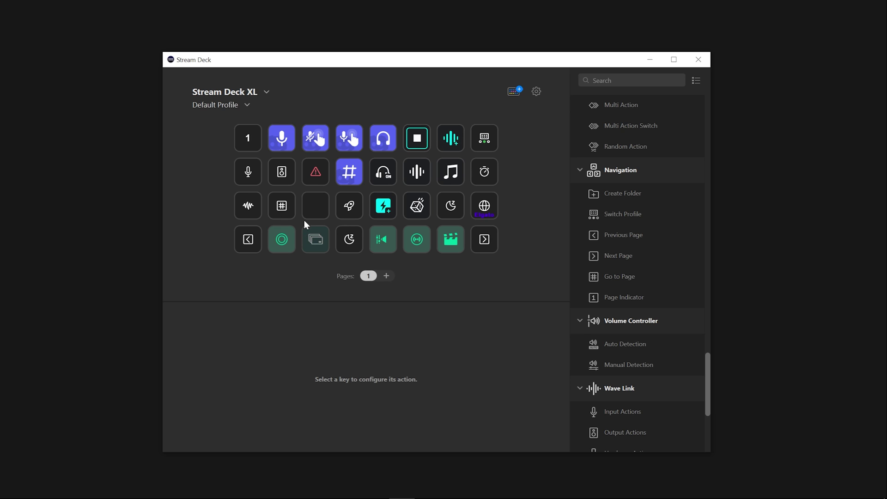
drag(314, 204, 342, 210)
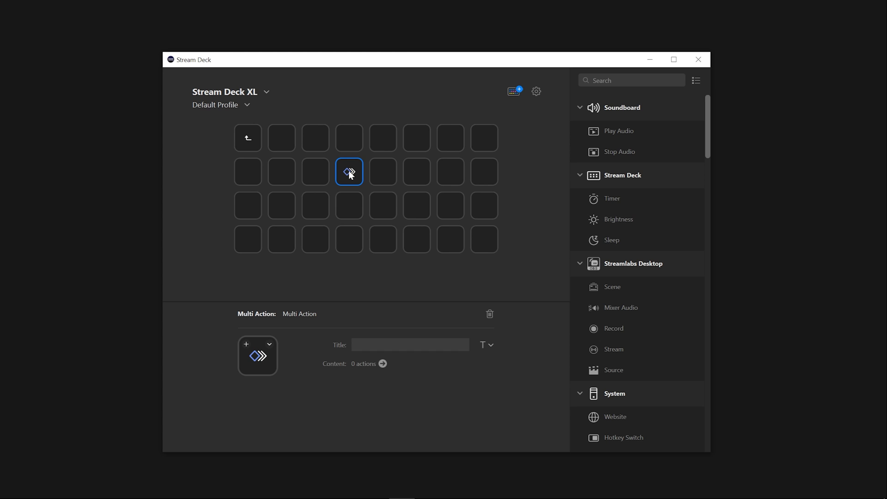
Return to the main page, place a folder on the empty second-row key, then delete it.
click(249, 138)
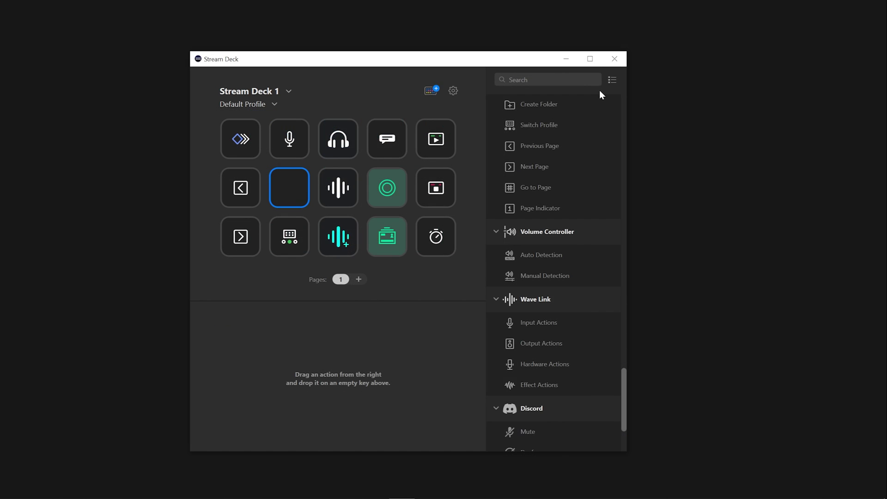
scroll(552, 111, up, 3)
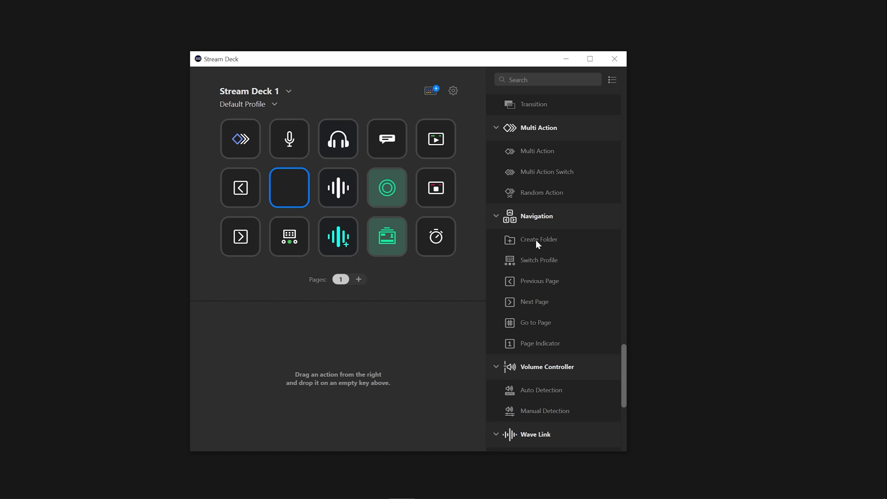
drag(536, 240, 285, 194)
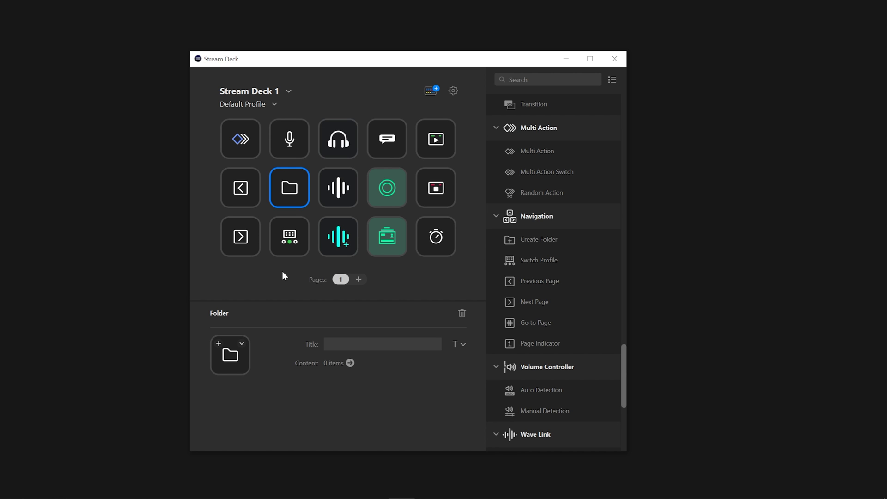
key(Delete)
Create a folder on the empty key from its right-click menu and search actions for 'create'.
right_click(283, 184)
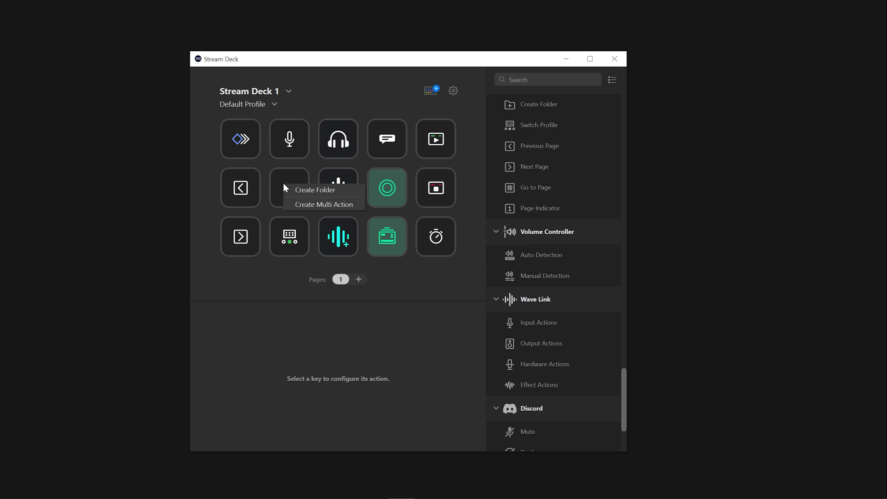
click(309, 191)
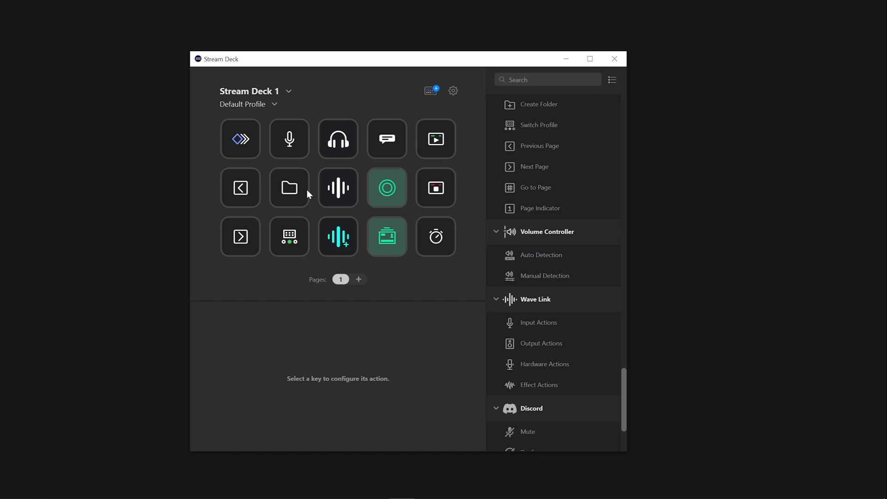
scroll(556, 113, up, 3)
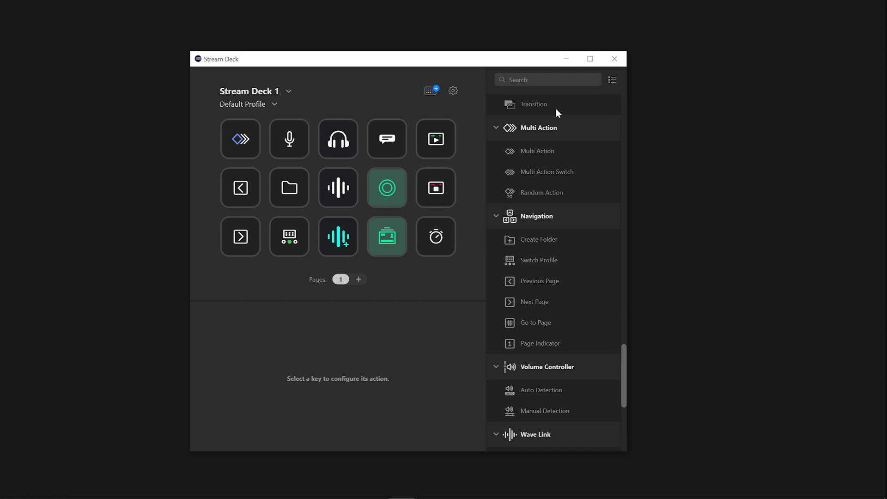
click(552, 81)
text(create)
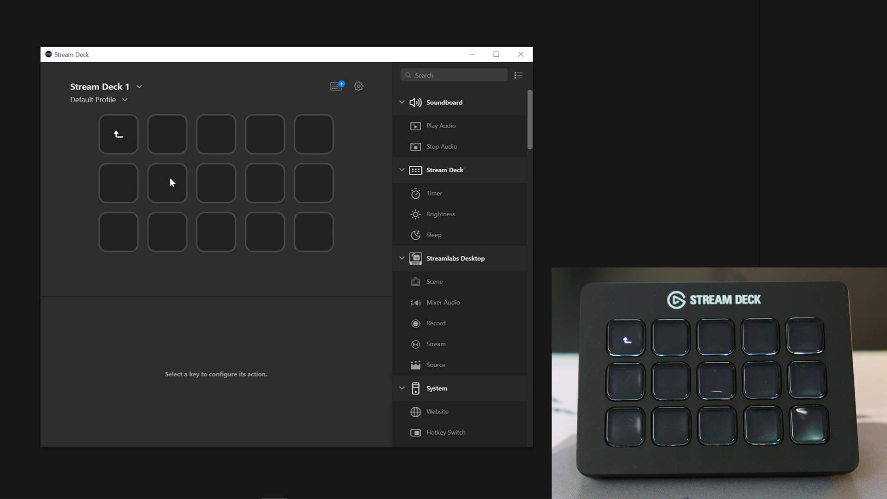
Go back to the parent page and drag the waveform key into Folder 1.
double_click(121, 133)
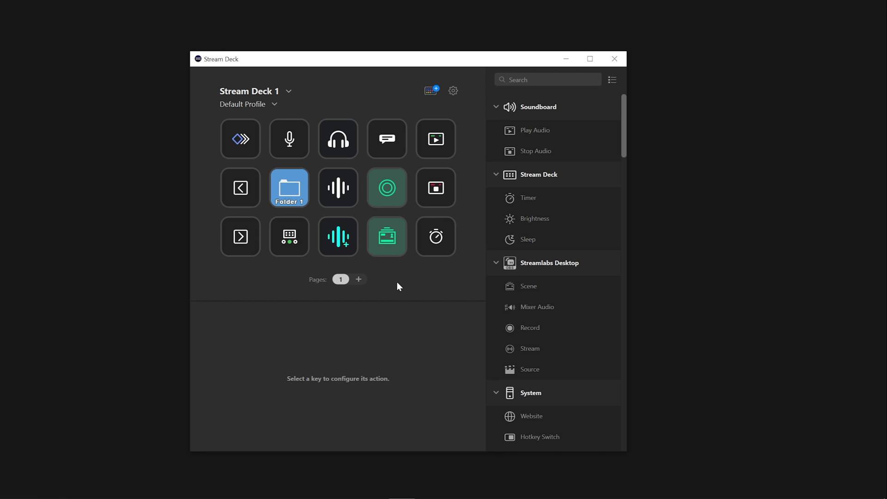
click(338, 193)
mouse_move(338, 193)
mouse_down()
mouse_move(290, 190)
mouse_move(337, 190)
mouse_up()
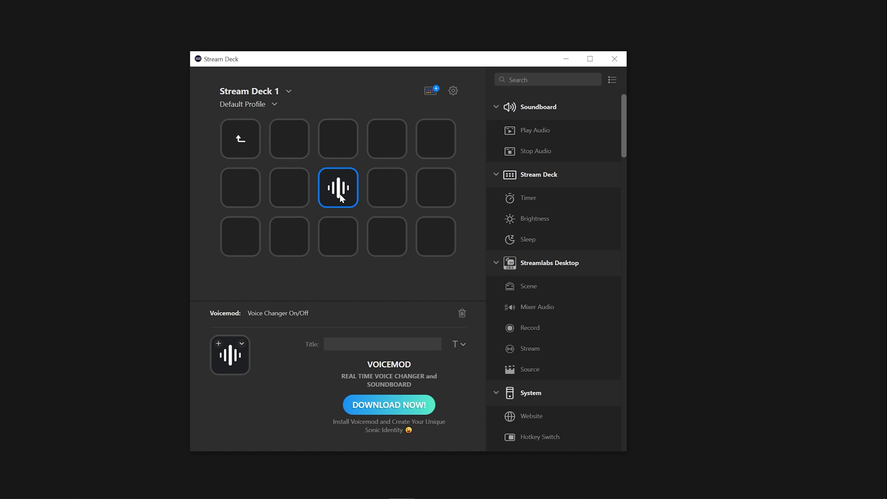
mouse_move(340, 192)
mouse_down()
mouse_move(243, 139)
mouse_move(281, 141)
mouse_move(338, 187)
mouse_up()
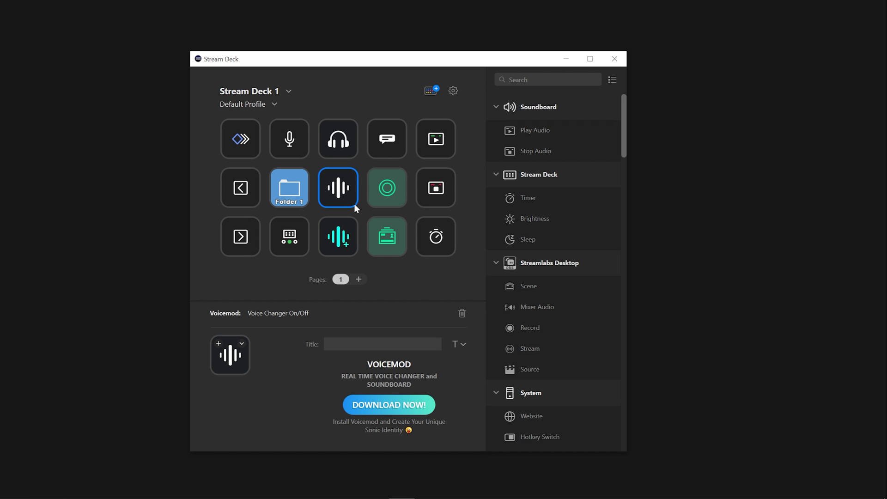
Select the folder key and start editing its Title field.
click(389, 269)
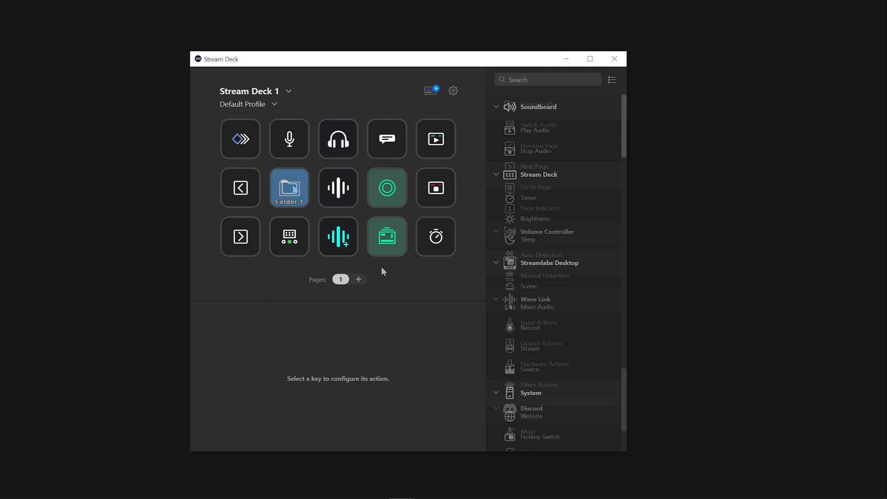
click(293, 188)
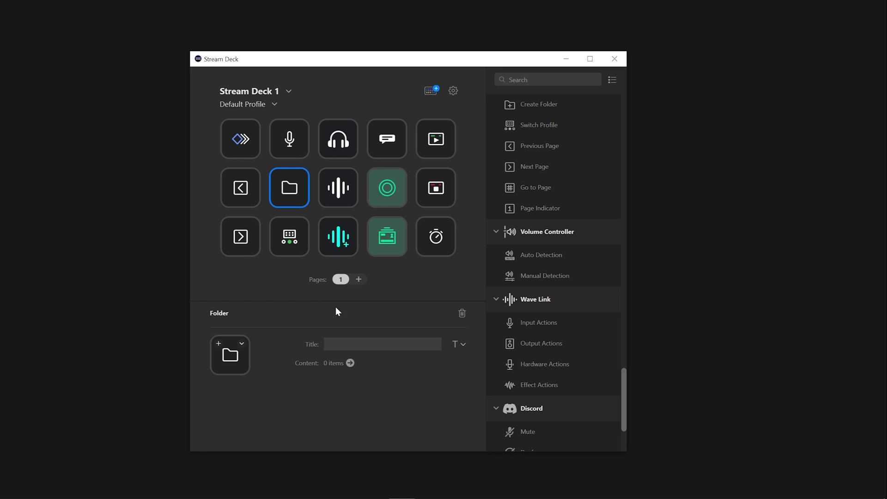
click(336, 345)
Title the folder key 'Folder 1' and open the Stream Deck Icon Library.
text(Folder 1)
click(217, 344)
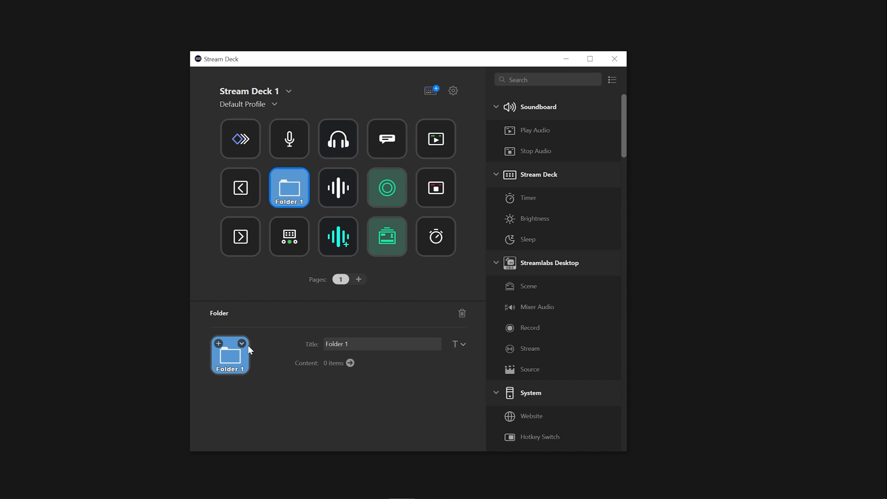
In Key Creator, set the key text to 'Folder 1', tilt it about 19 degrees, and add a gradient.
click(242, 343)
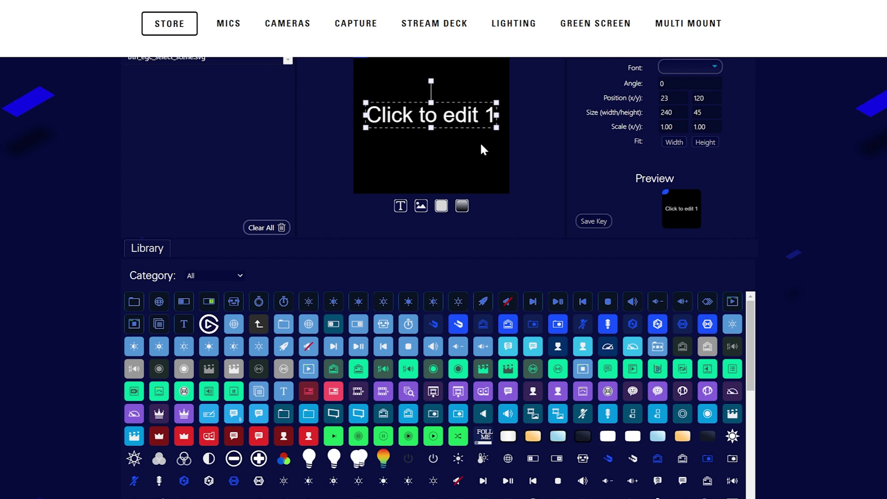
scroll(480, 148, up, 3)
double_click(416, 247)
text(Folder 1)
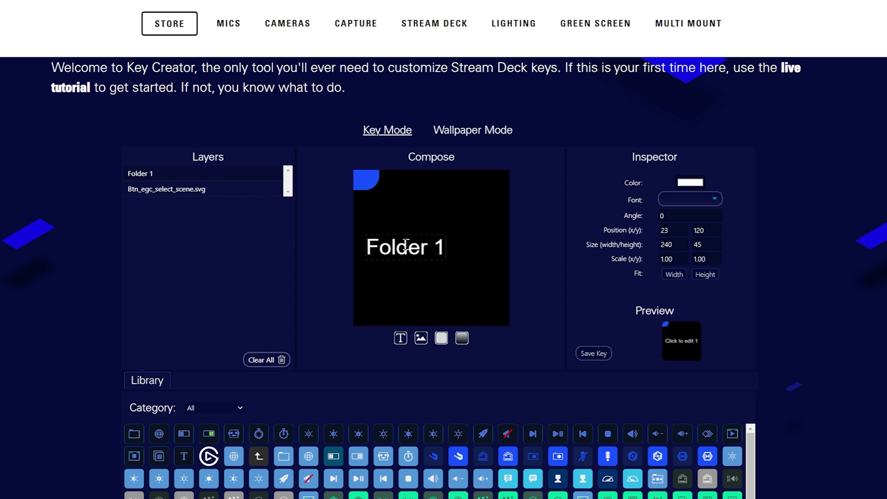
drag(427, 213, 439, 215)
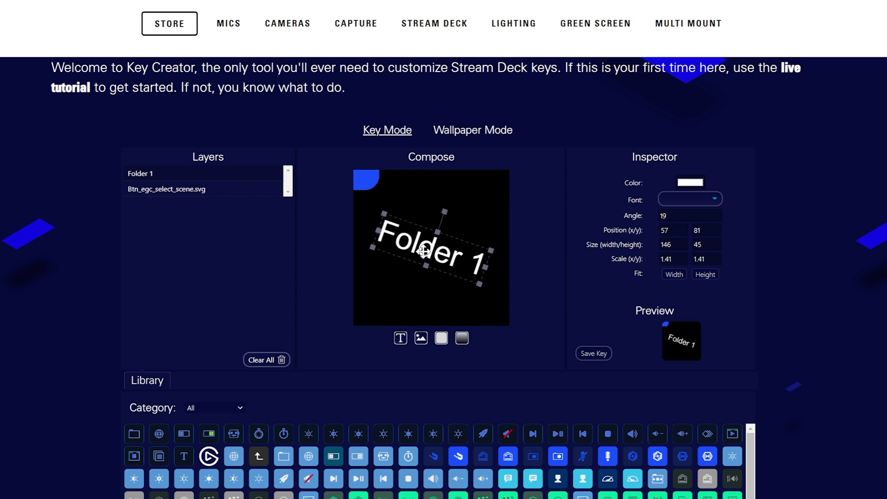
click(462, 338)
scroll(542, 405, up, 1)
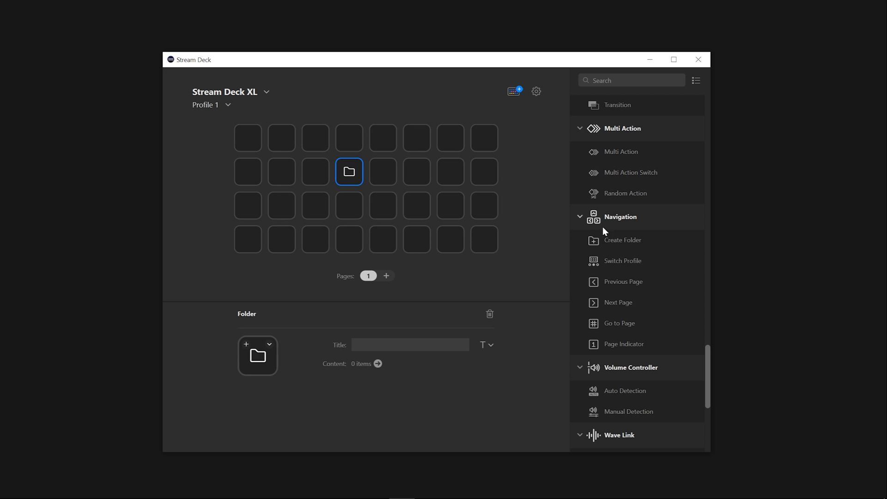
Drop a new folder onto an empty XL key, then open Stream Deck 1's OBS and Voicemod folders.
drag(602, 227, 450, 191)
mouse_move(623, 240)
mouse_down()
mouse_move(574, 234)
mouse_move(626, 241)
mouse_up()
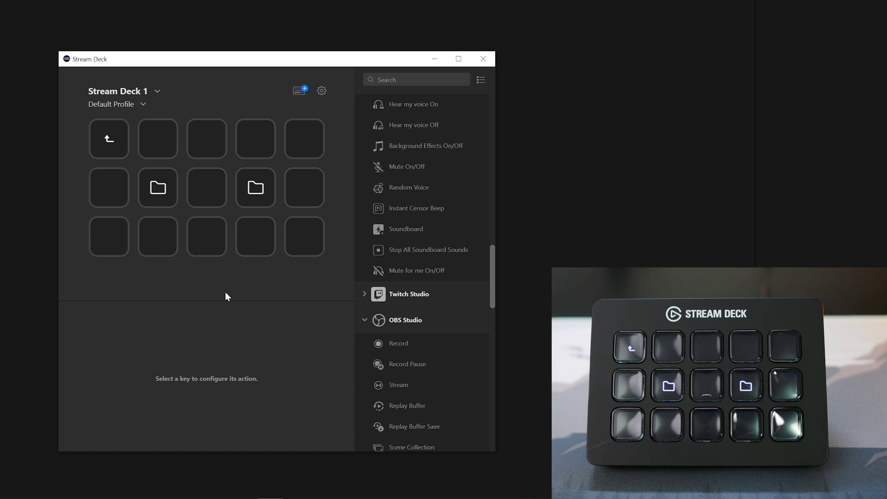
double_click(151, 190)
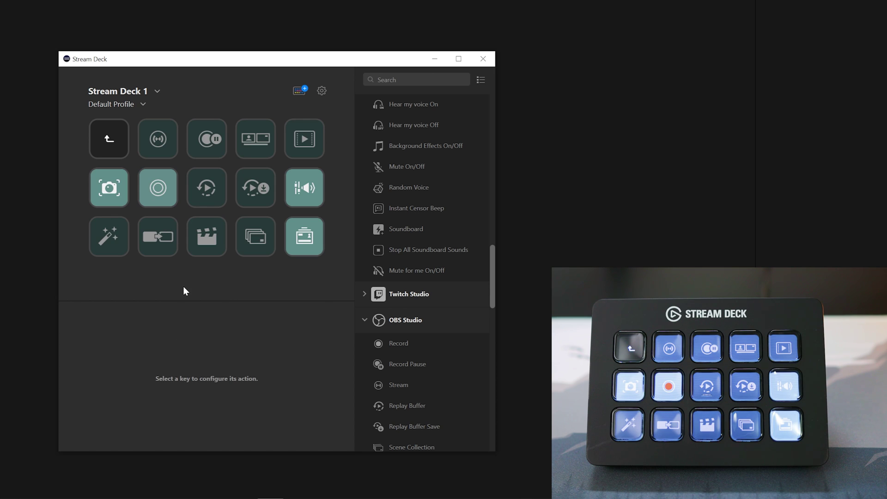
click(105, 142)
double_click(254, 195)
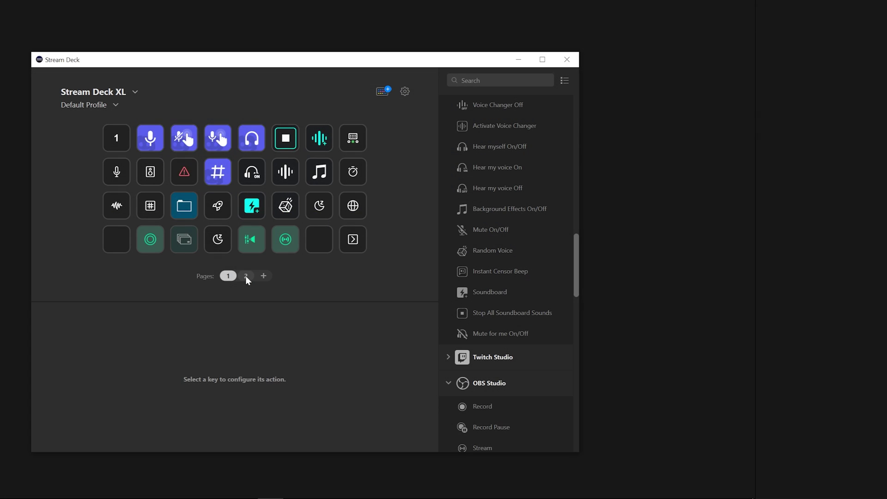
Flip between XL pages 1 and 2, then add a new page to Stream Deck 1.
click(245, 276)
click(228, 276)
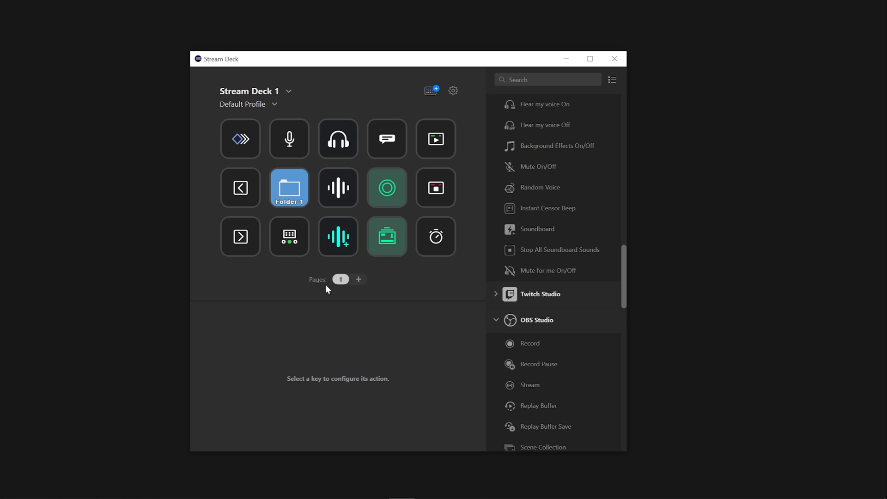
click(359, 279)
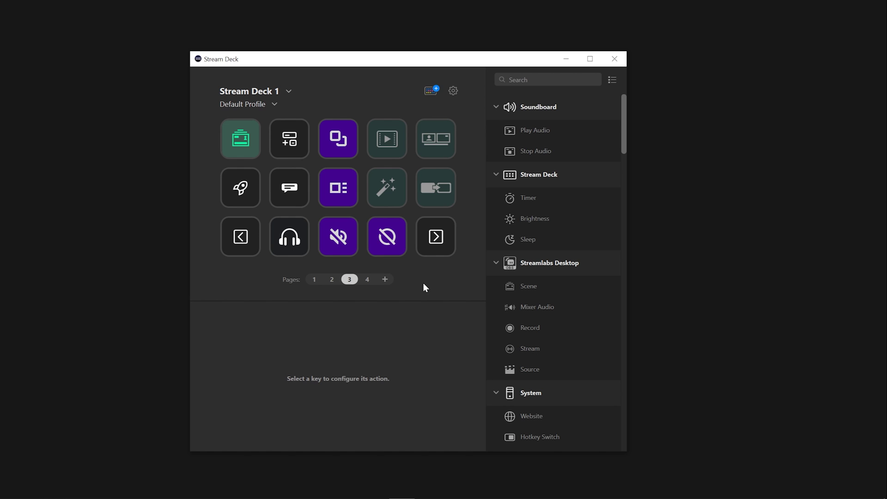
Move the Preview to Program key to page 4, row 2, column 3, then revisit pages 1 and 2.
click(429, 189)
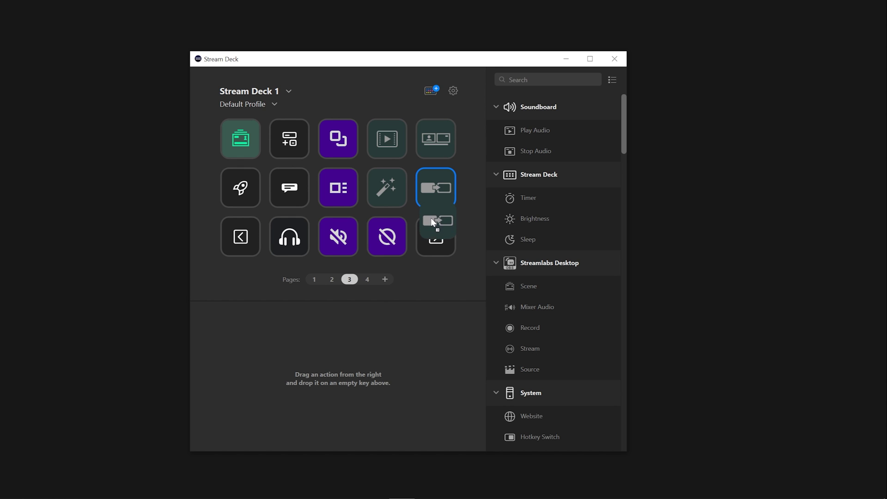
drag(431, 218, 342, 187)
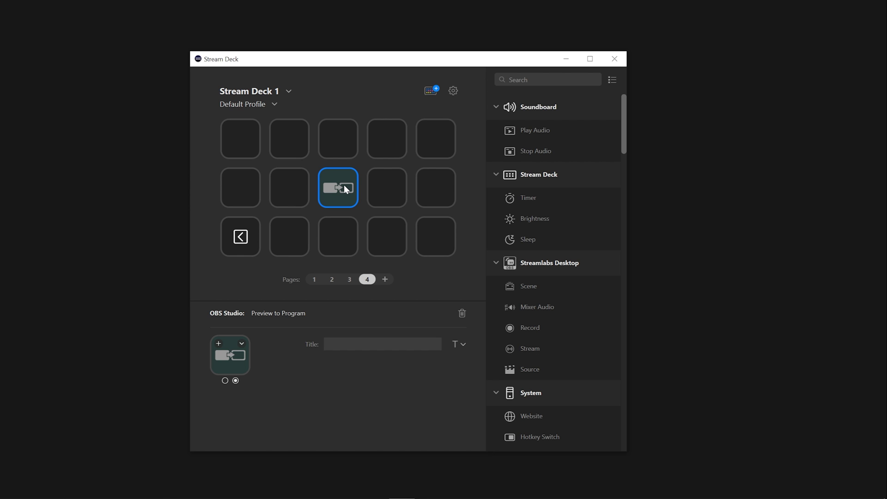
click(308, 279)
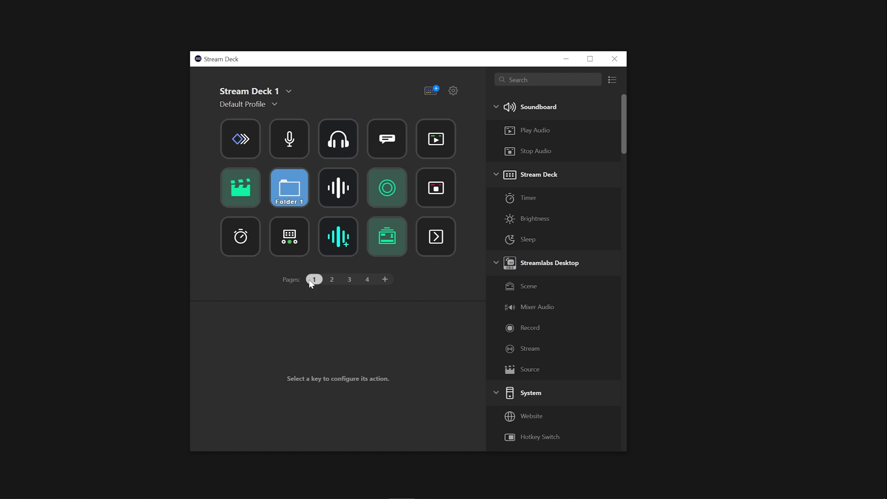
double_click(438, 239)
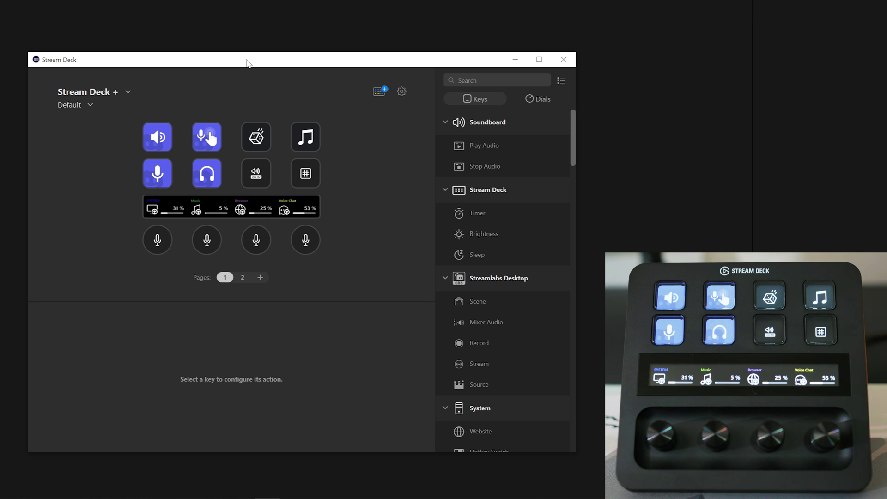
Move the Stream Deck + music key to page 2's third top-row slot.
click(303, 137)
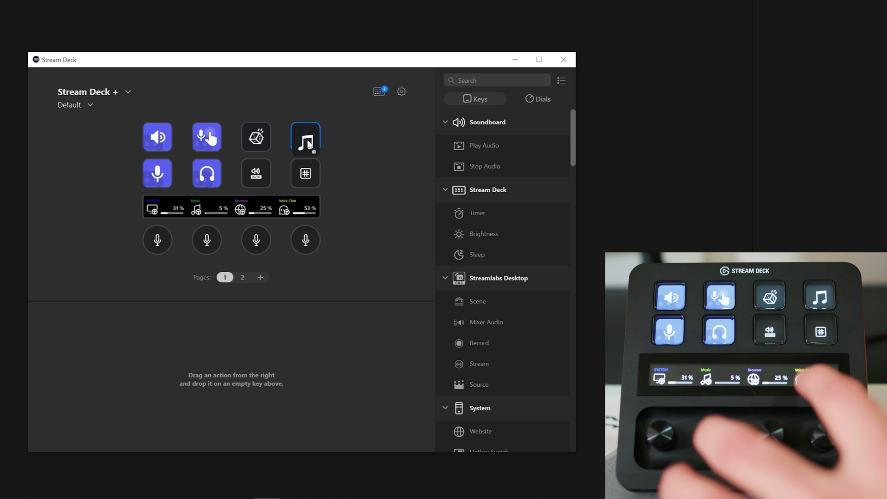
drag(309, 144, 254, 143)
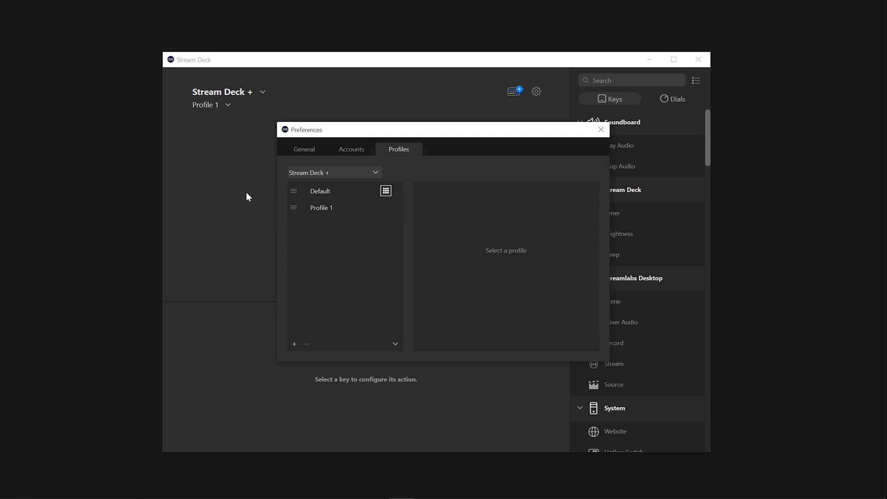
Add Profile 2 in Profiles settings and assign Wave Link Effect Actions to row two's first key.
click(355, 208)
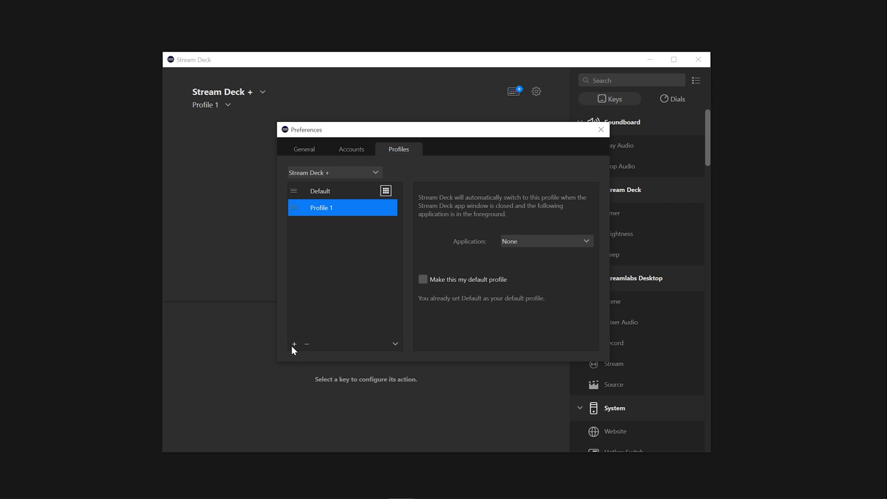
click(294, 343)
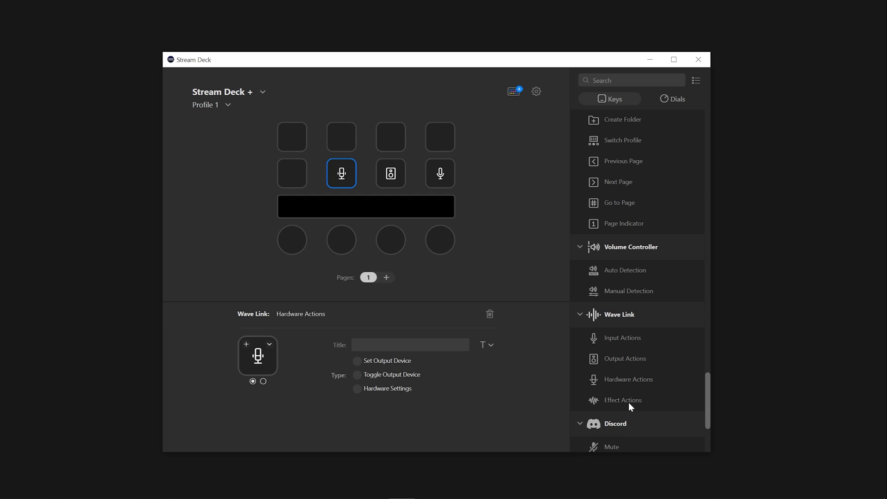
drag(629, 404, 290, 174)
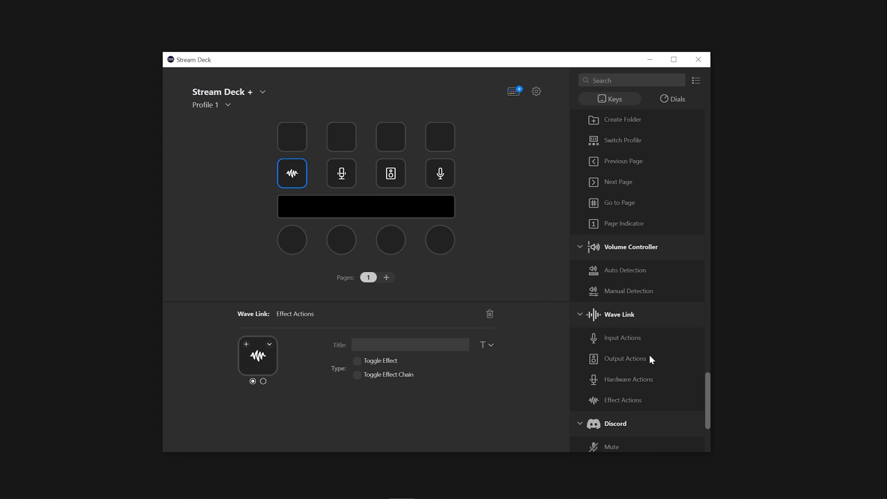
Inspect the settings of Profile 1's Input, Output and Effect Actions Wave Link keys.
scroll(648, 350, down, 2)
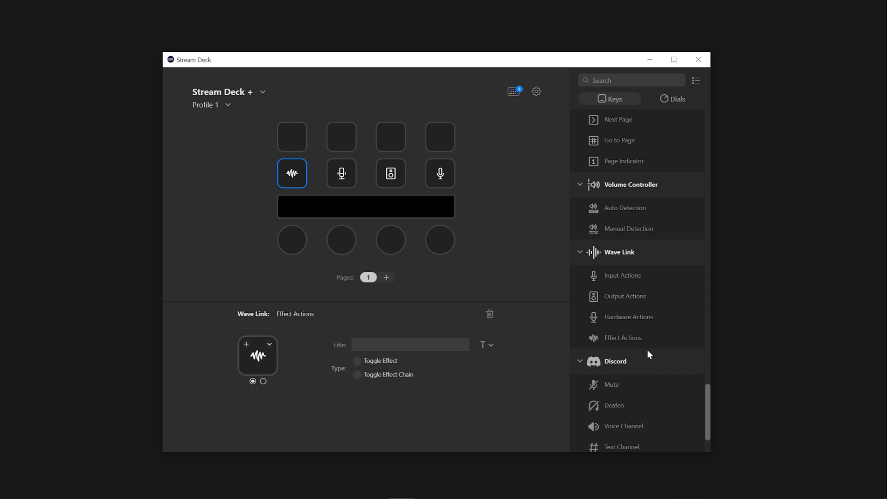
click(439, 173)
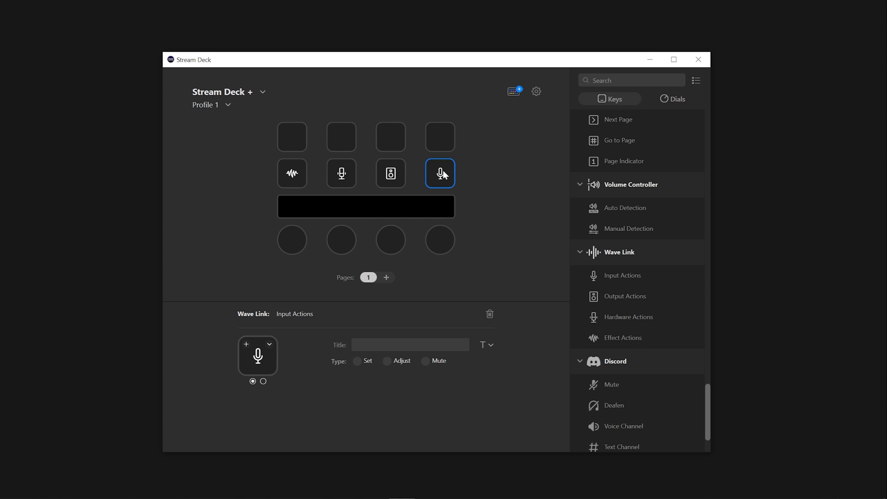
click(411, 180)
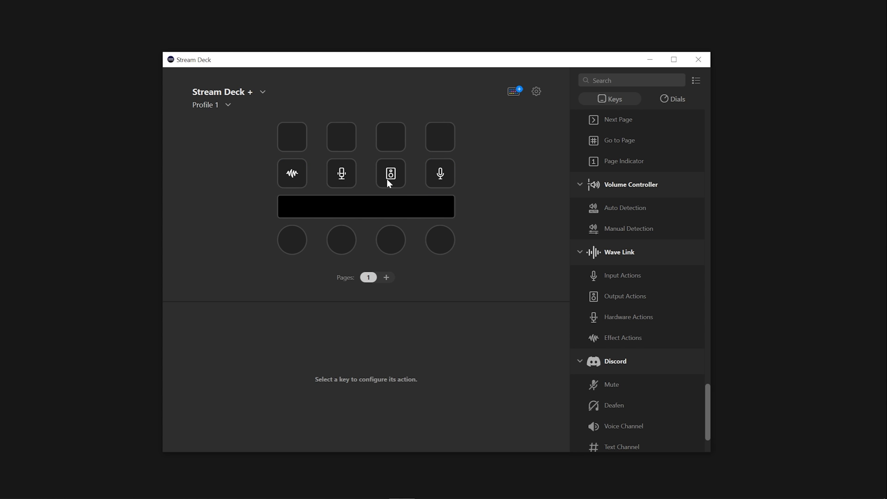
click(388, 176)
click(292, 175)
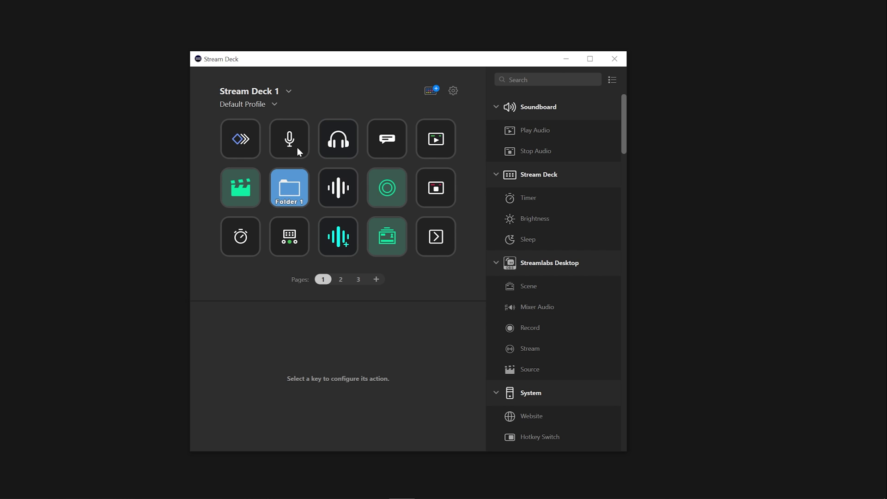
Create a new Stream Deck 1 profile holding Timer, Play Audio and Scene keys, then open its preferences.
click(273, 105)
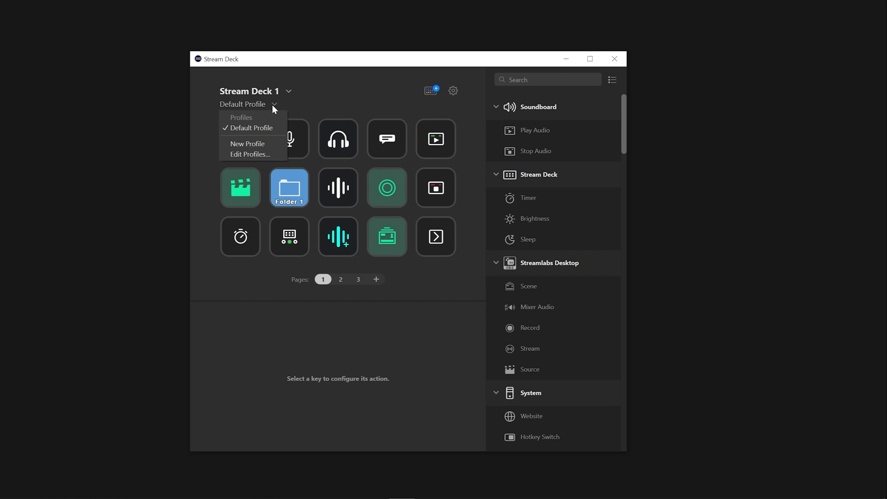
click(260, 145)
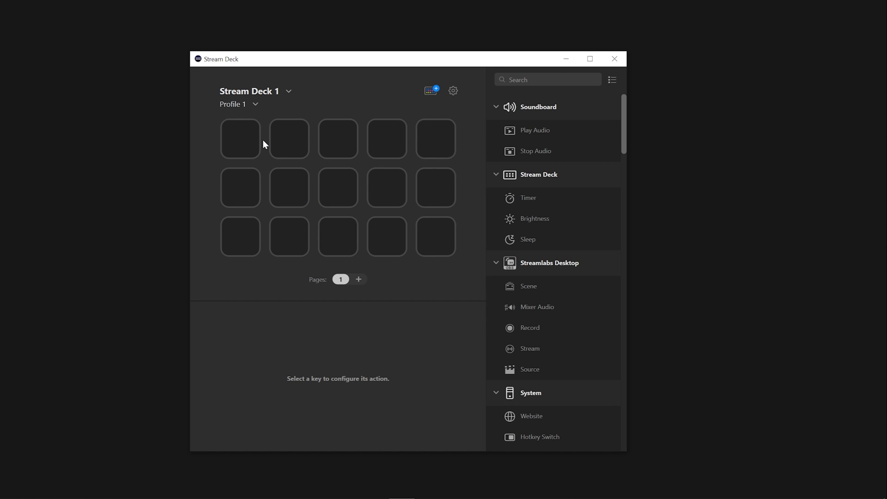
drag(524, 202, 436, 188)
drag(536, 134, 387, 139)
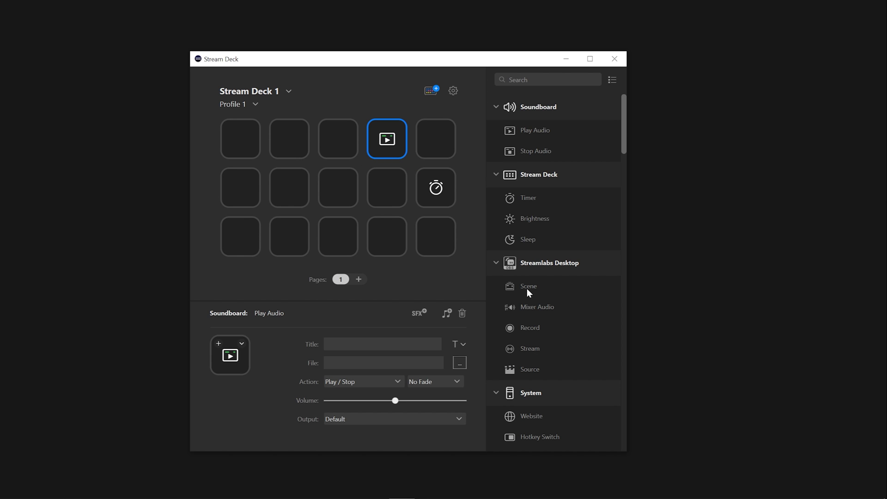
drag(526, 289, 369, 197)
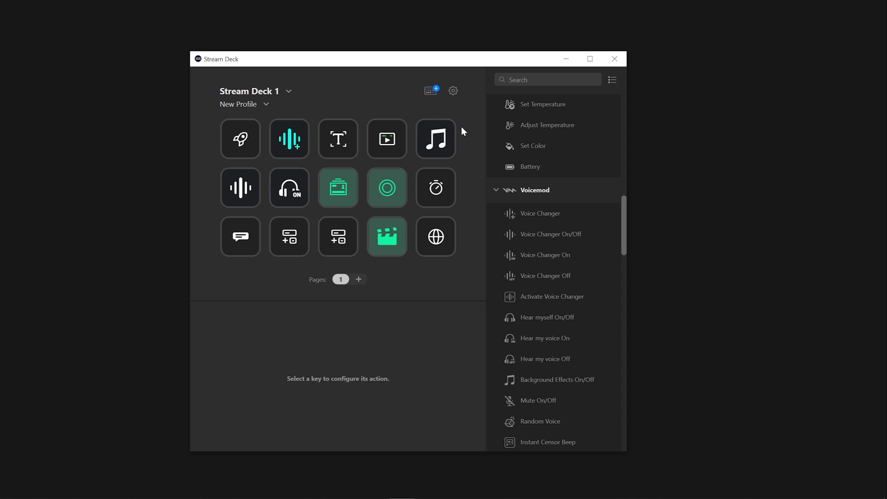
click(453, 91)
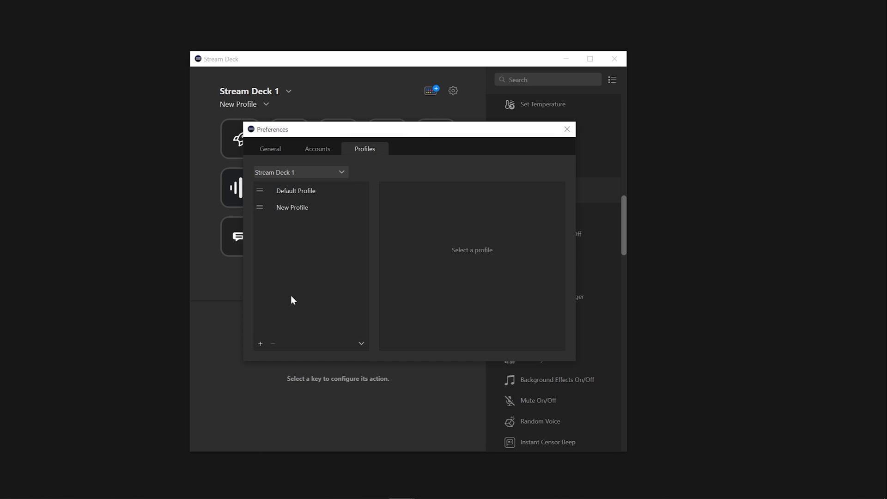
Add a third profile, rename it 'Best Profile', and link it to Google Chrome.
click(261, 345)
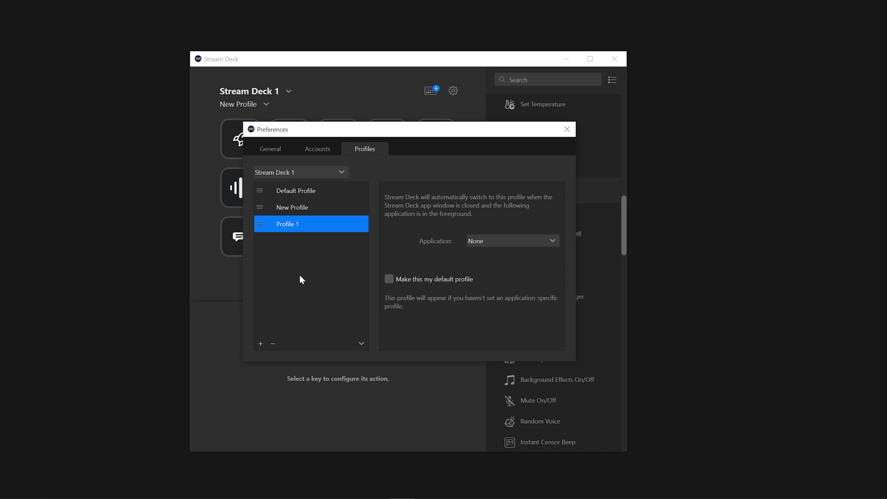
right_click(297, 228)
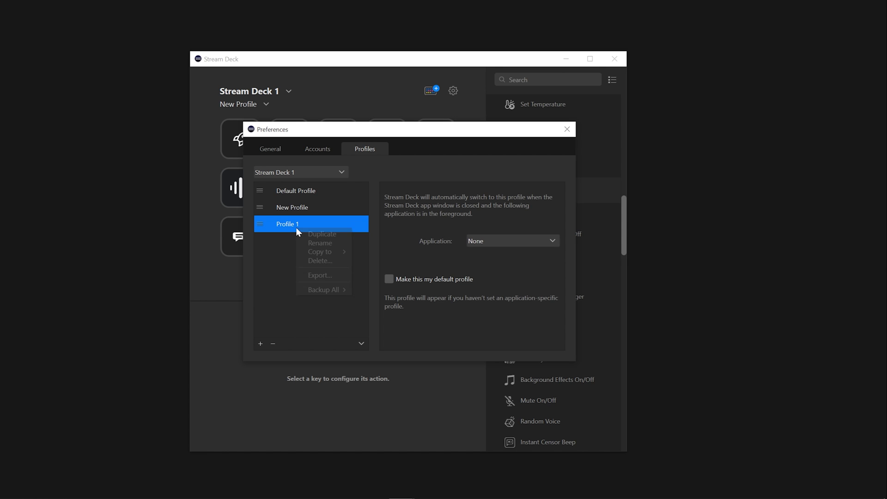
click(317, 242)
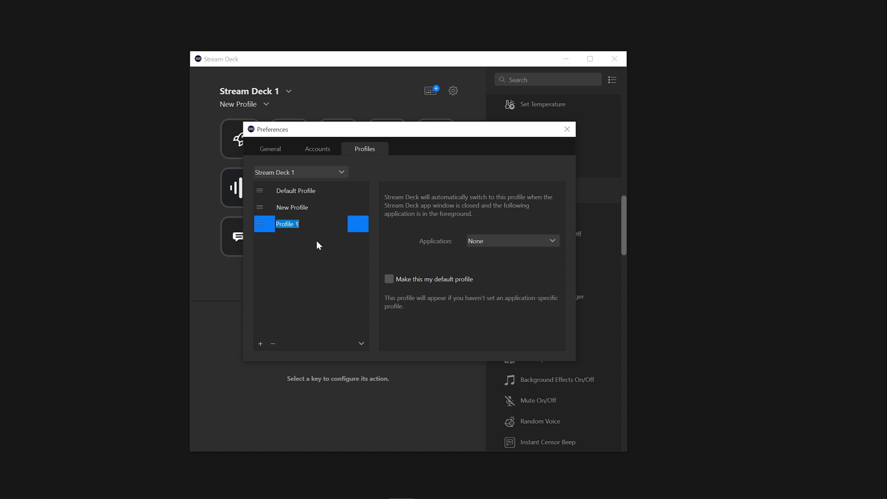
text(Best Profile)
key(Return)
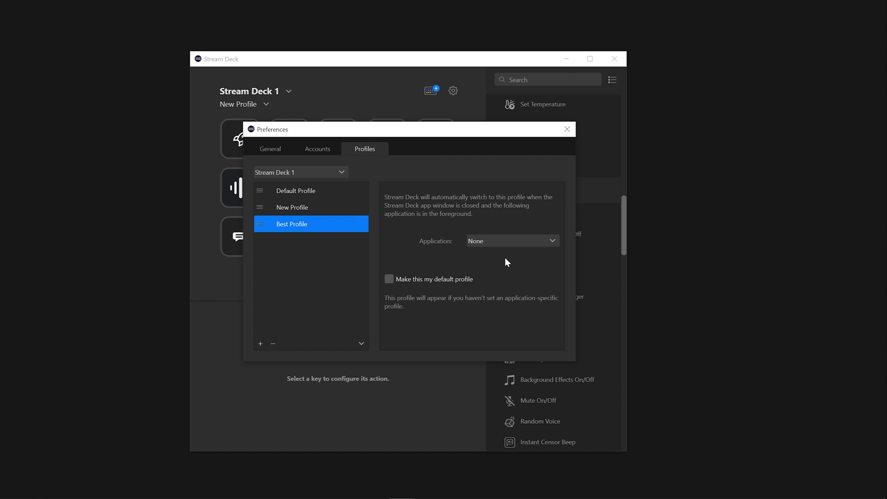
click(511, 241)
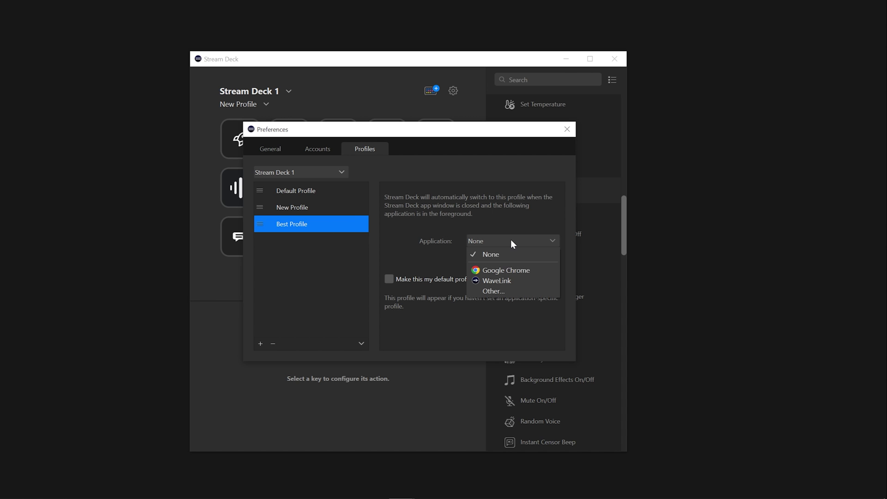
click(508, 271)
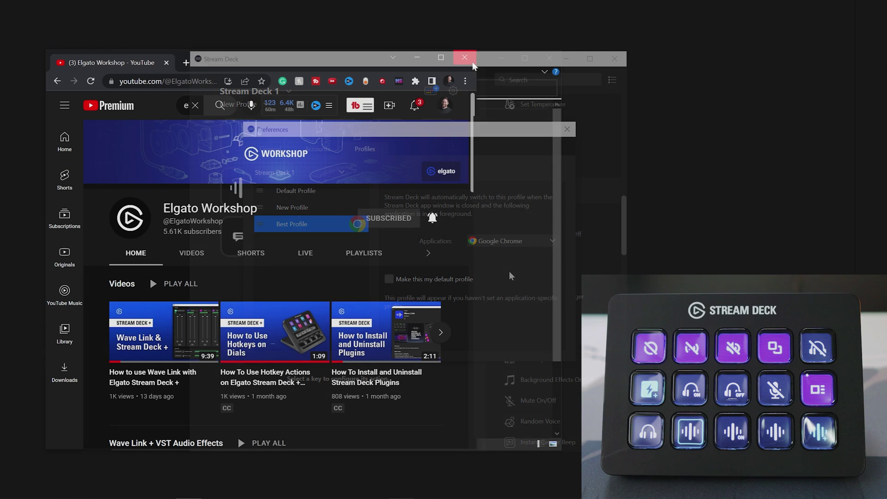
Alternate between File Explorer and Chrome to watch the Stream Deck swap profiles.
click(484, 62)
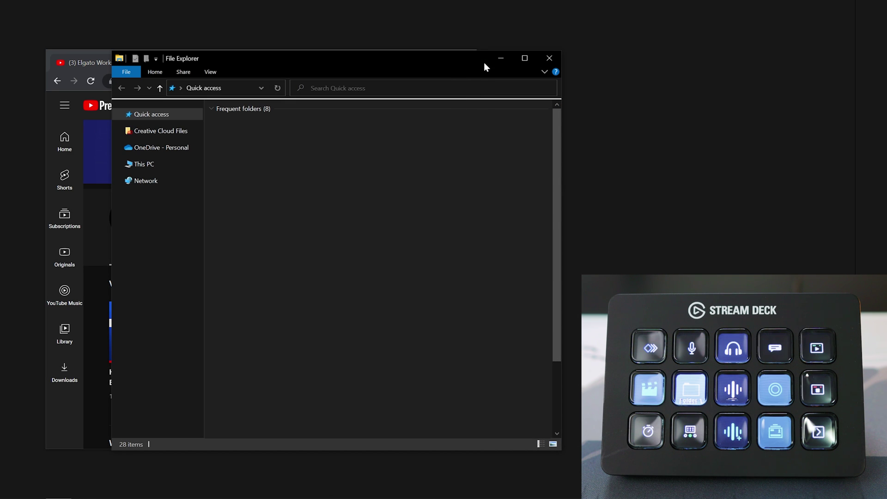
click(91, 60)
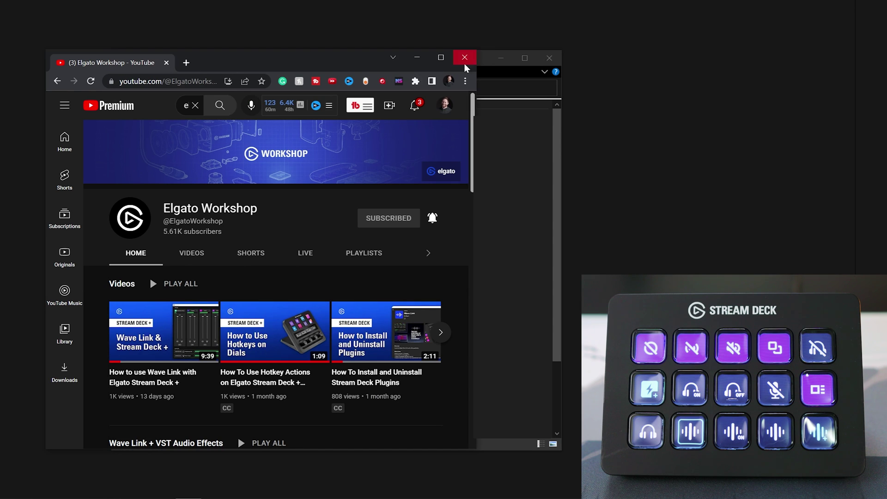
click(482, 57)
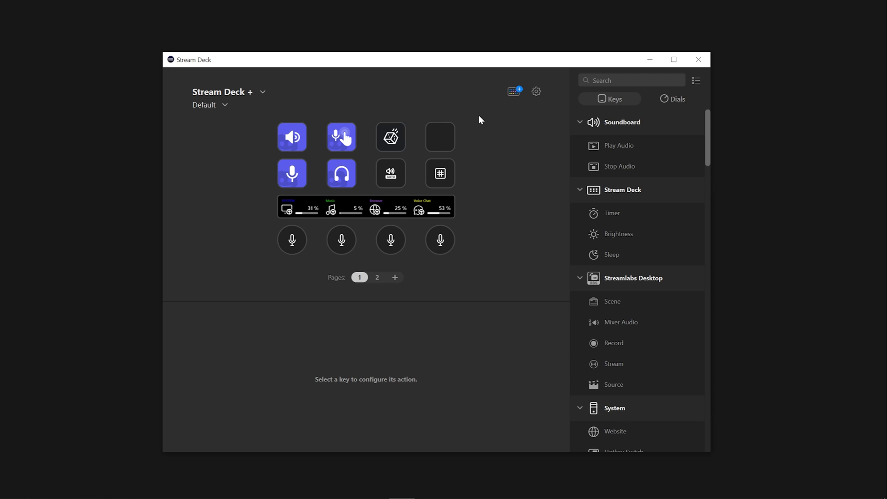
Put a Switch Profile action on the Default profile's top-right key, targeting Profile 1.
scroll(613, 256, down, 15)
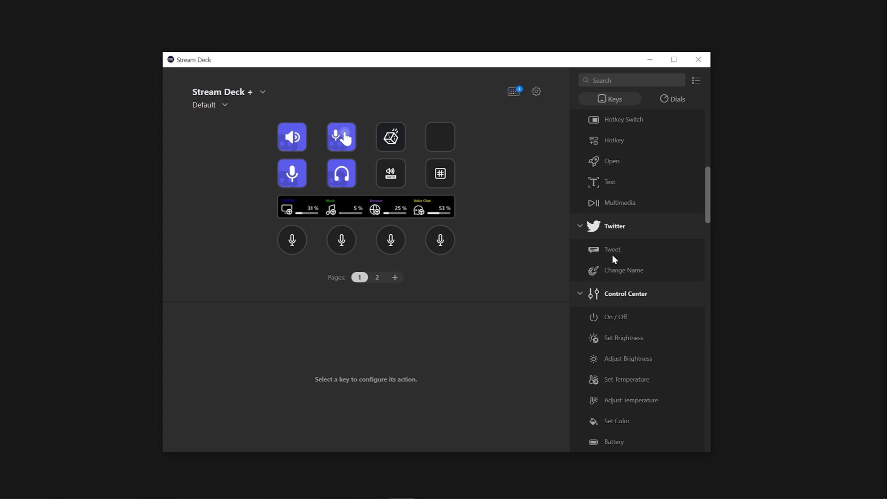
scroll(616, 263, down, 12)
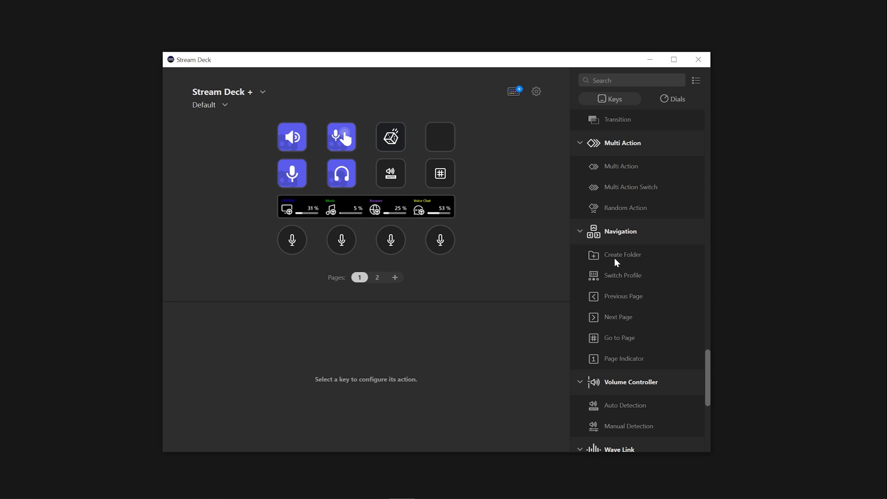
drag(615, 277, 437, 141)
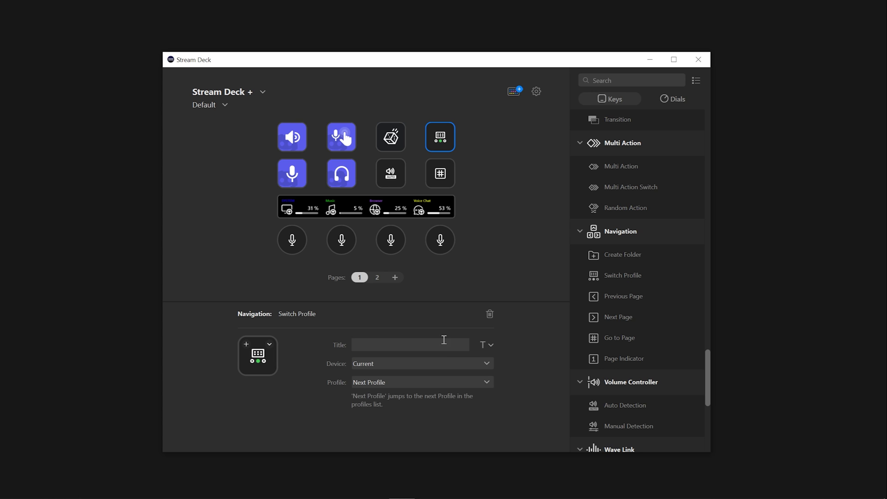
click(445, 387)
click(394, 424)
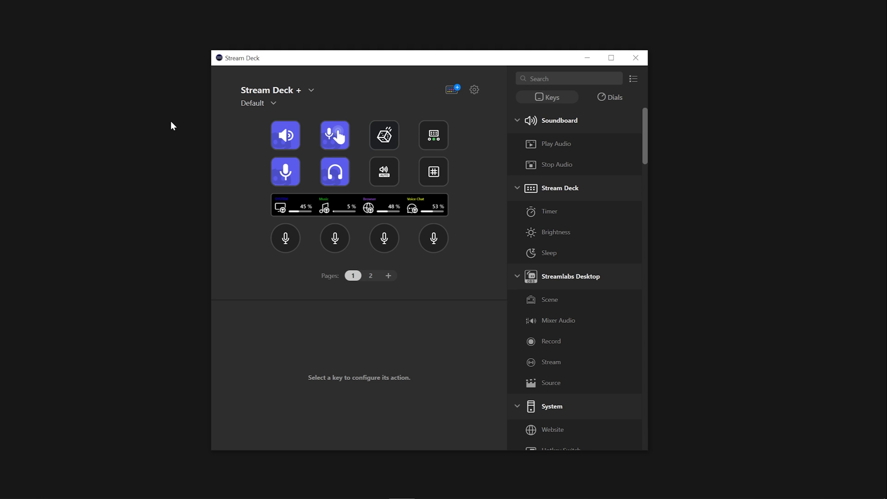
click(250, 109)
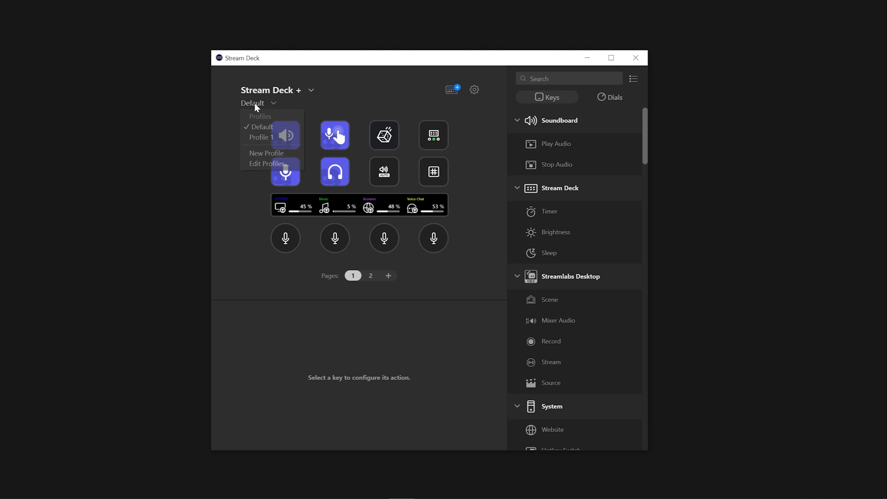
click(260, 140)
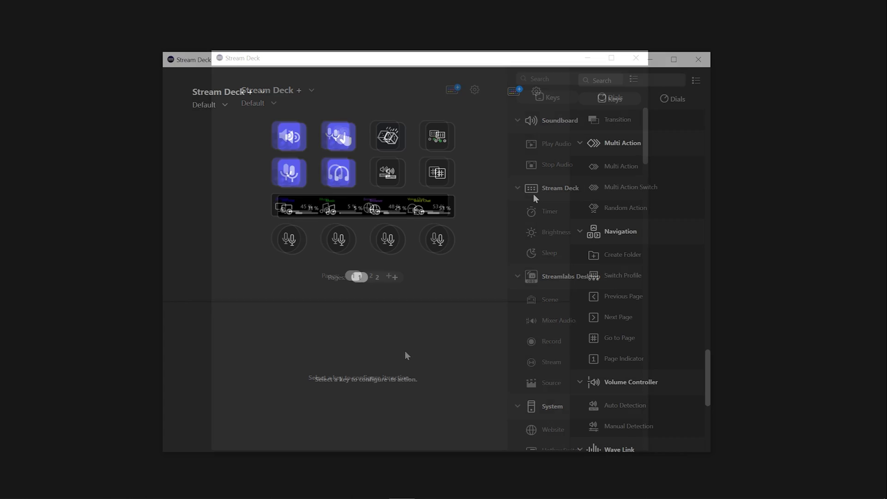
Mark Default as the default Stream Deck + profile in Preferences and close the window.
click(536, 92)
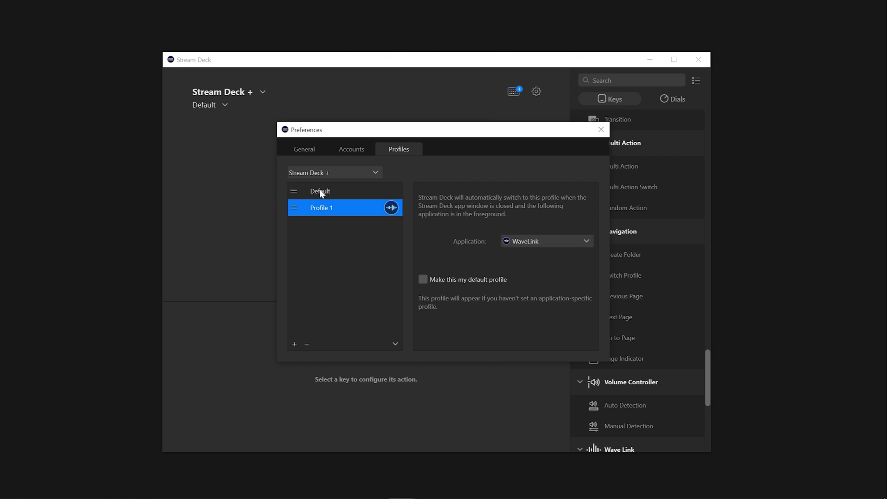
click(460, 280)
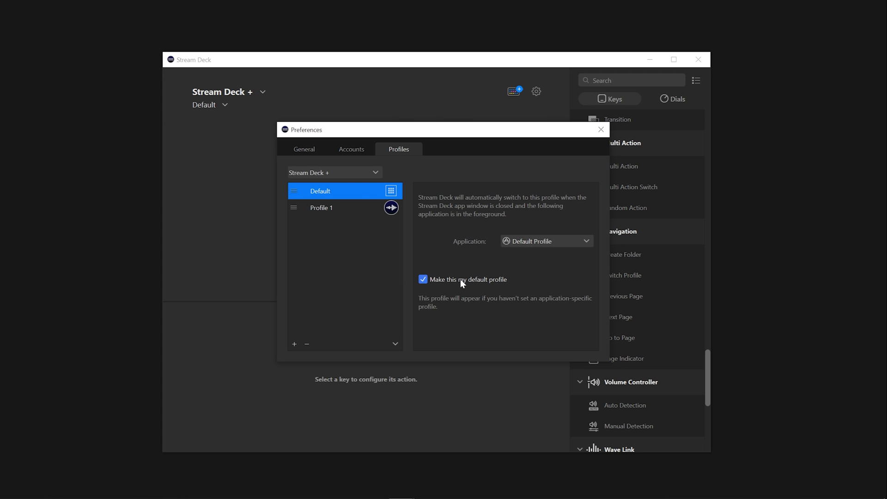
click(600, 131)
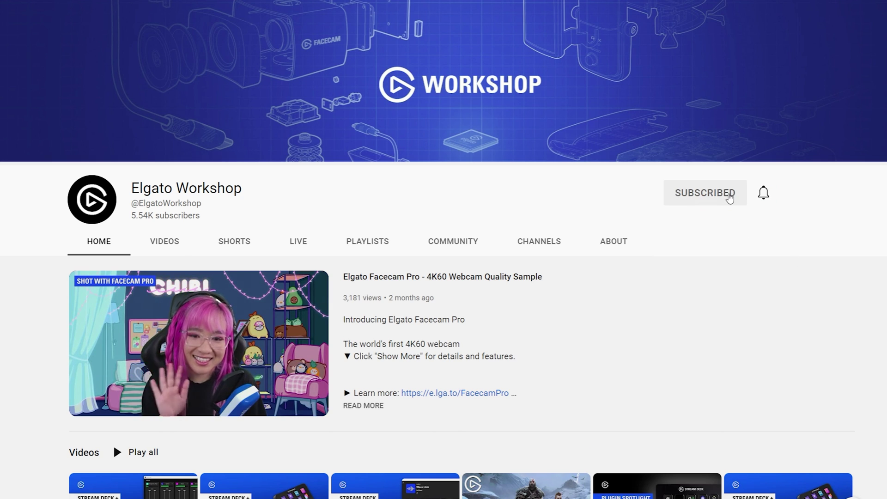
Set the Elgato Workshop channel's notification bell to All.
click(763, 195)
click(787, 224)
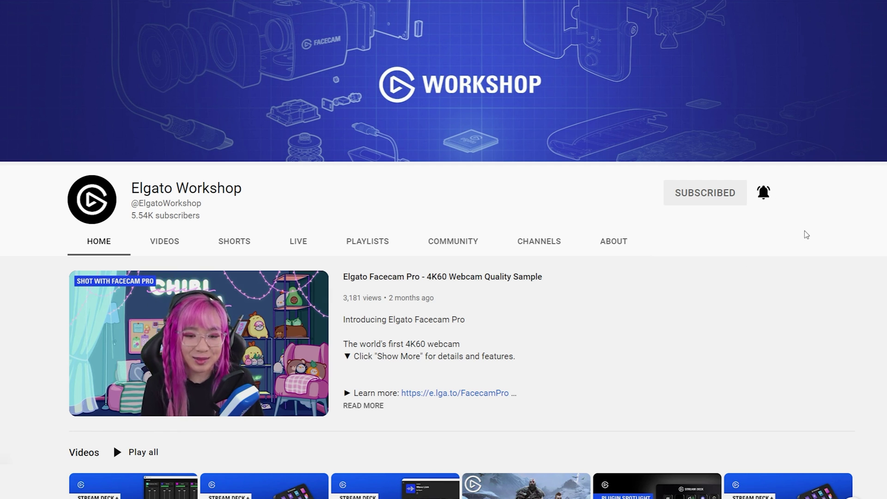